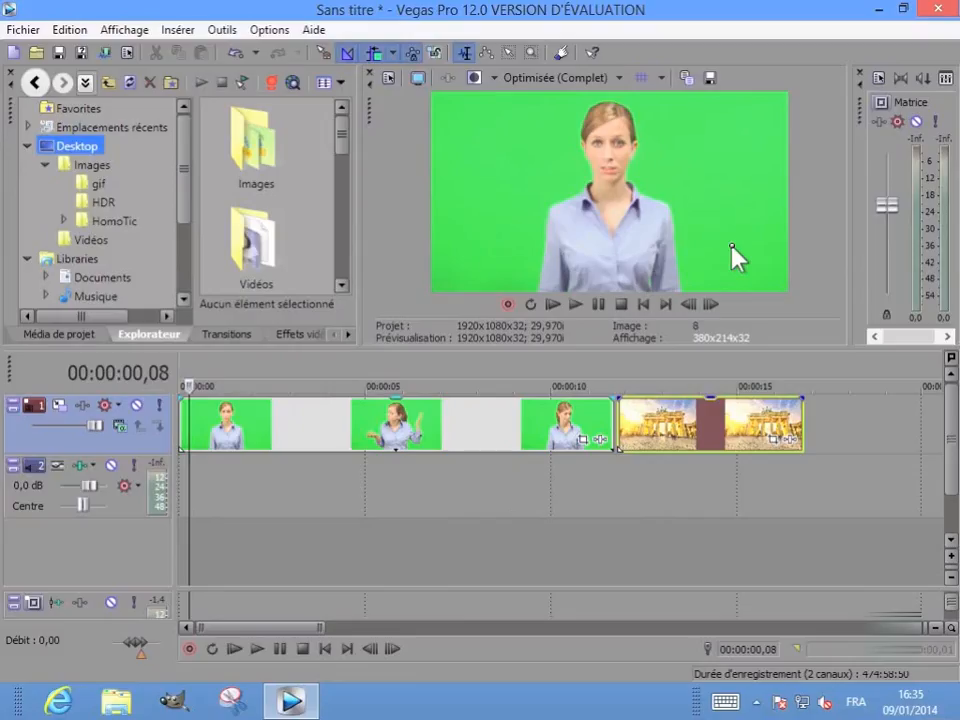
Crop the Brandenburg Gate image with the 16:9 widescreen TV format preset (Format d'image télé grand écran 16:9).
{"action": "left_click", "coordinate": [474, 440]}
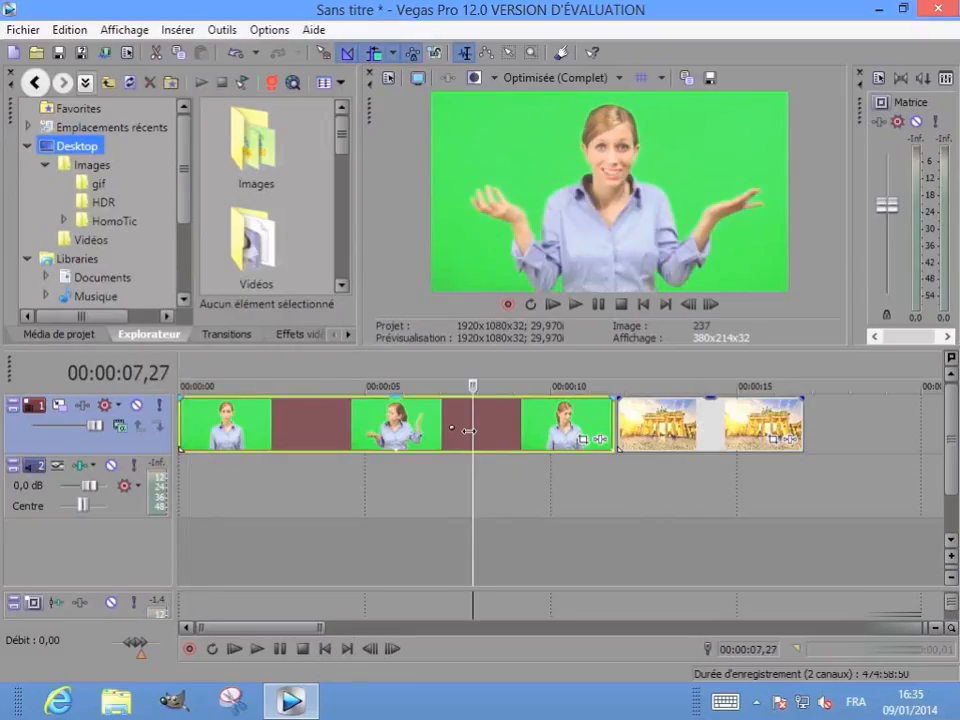
{"action": "left_click", "coordinate": [210, 372]}
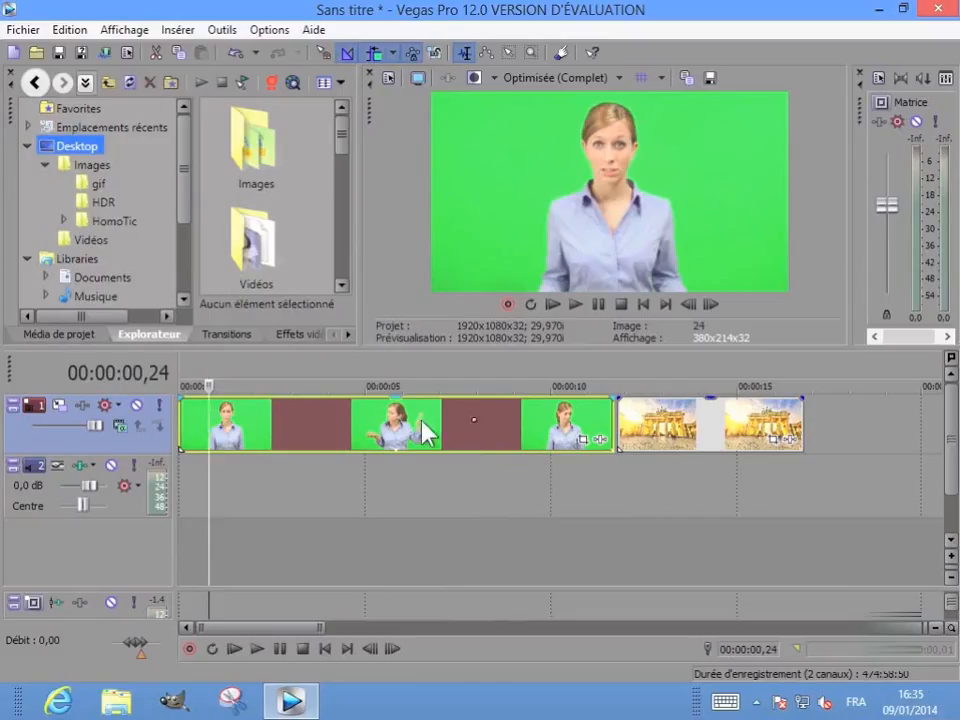
{"action": "left_click", "coordinate": [681, 386]}
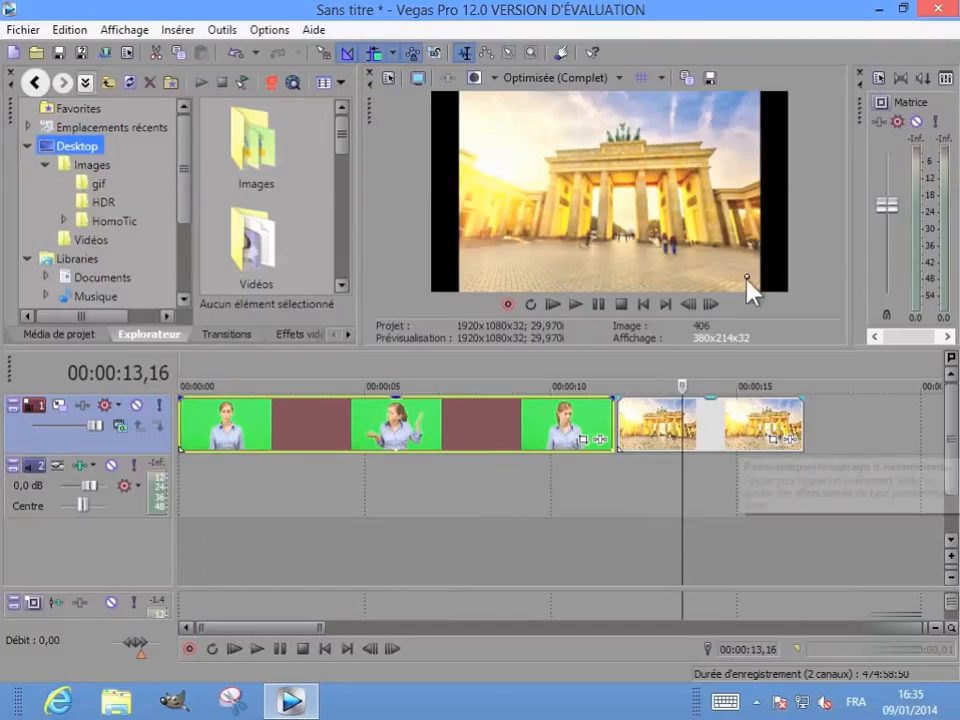
{"action": "left_click", "coordinate": [772, 438]}
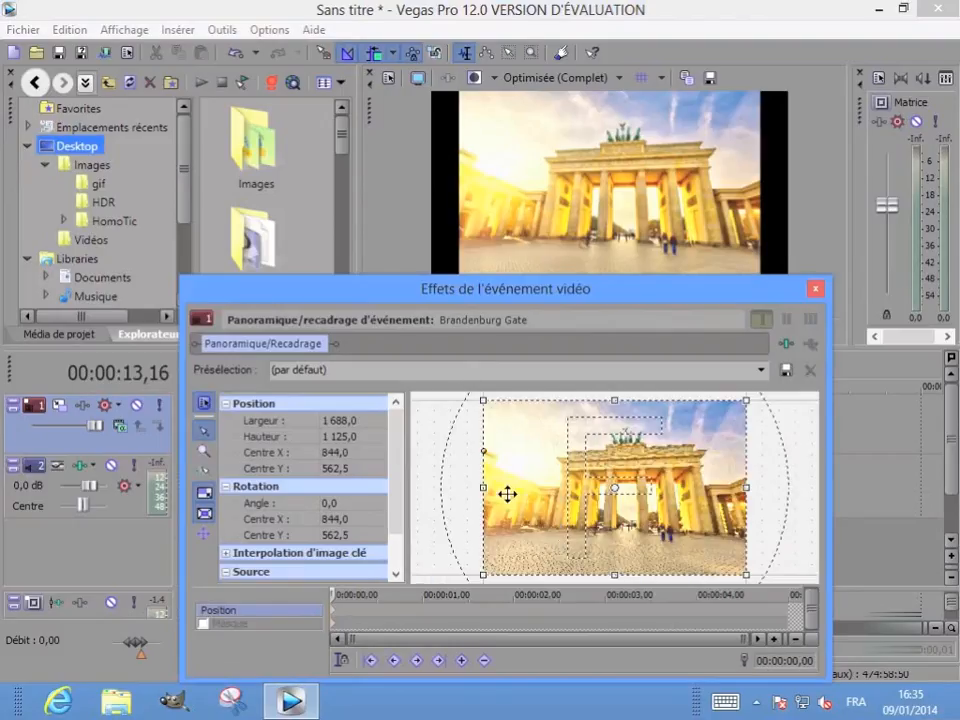
{"action": "left_click", "coordinate": [508, 371]}
{"action": "left_click", "coordinate": [761, 371]}
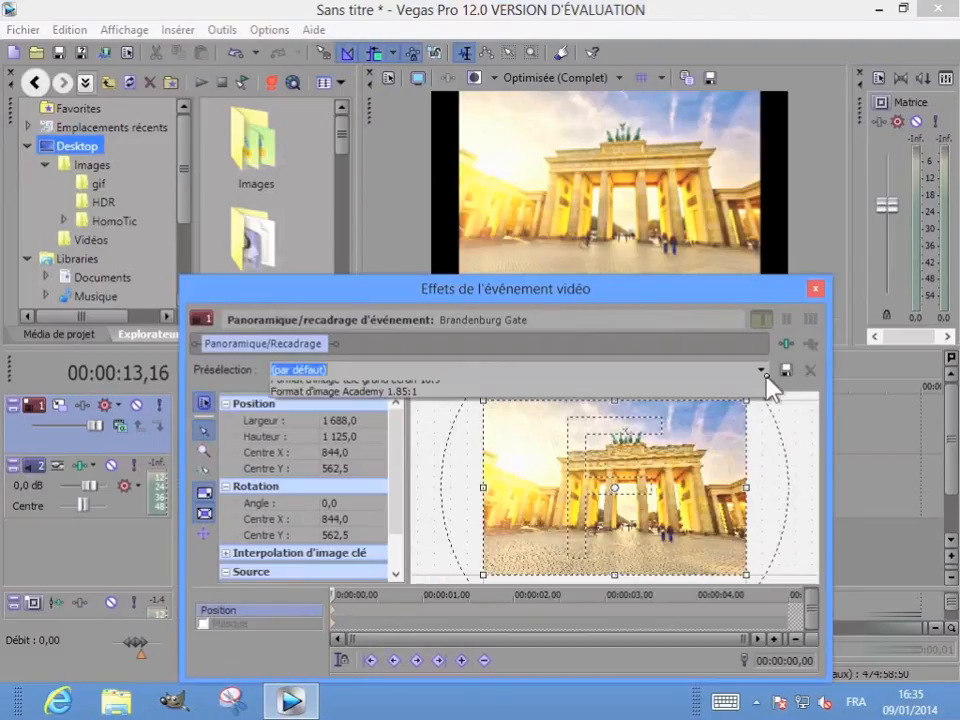
{"action": "left_click", "coordinate": [697, 430]}
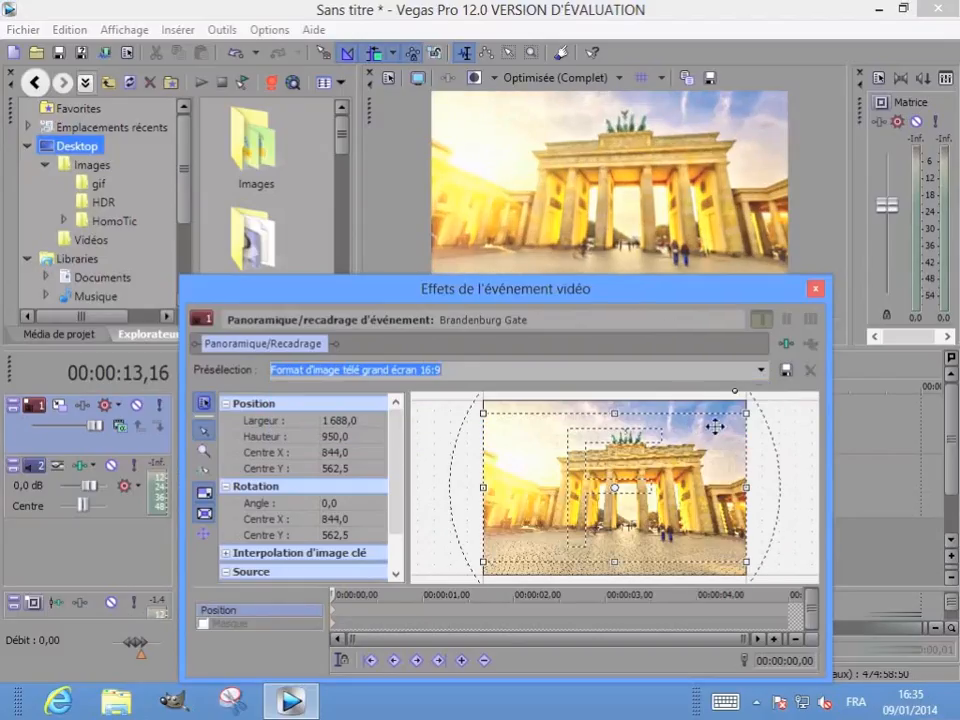
{"action": "left_click", "coordinate": [814, 289]}
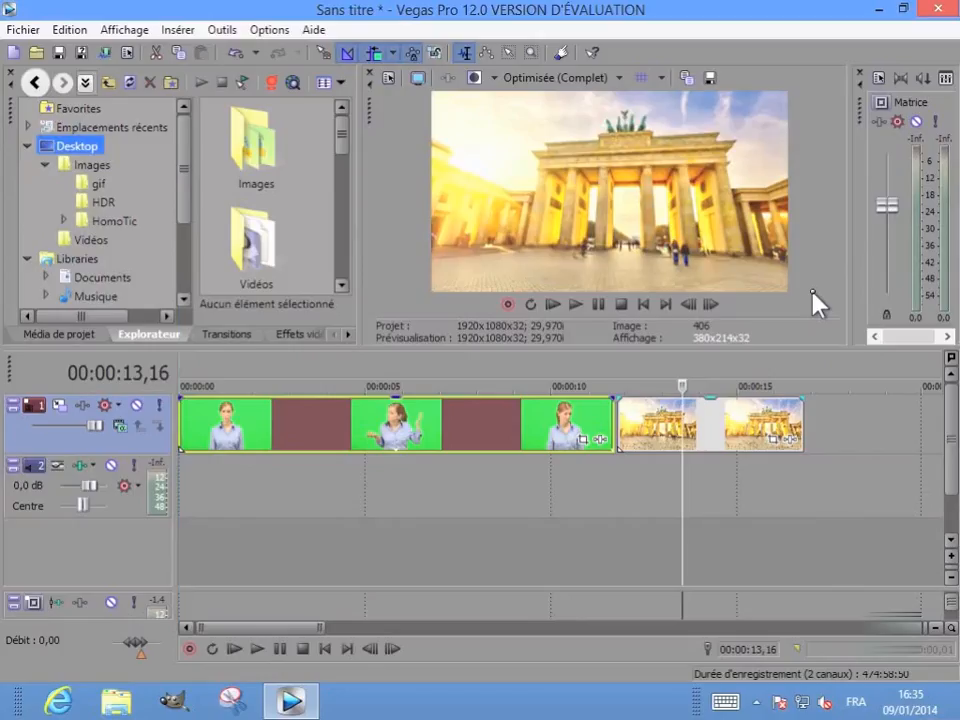
Move the Brandenburg Gate image onto a new track below the existing ones, starting at the beginning of the timeline.
{"action": "left_click", "coordinate": [705, 435]}
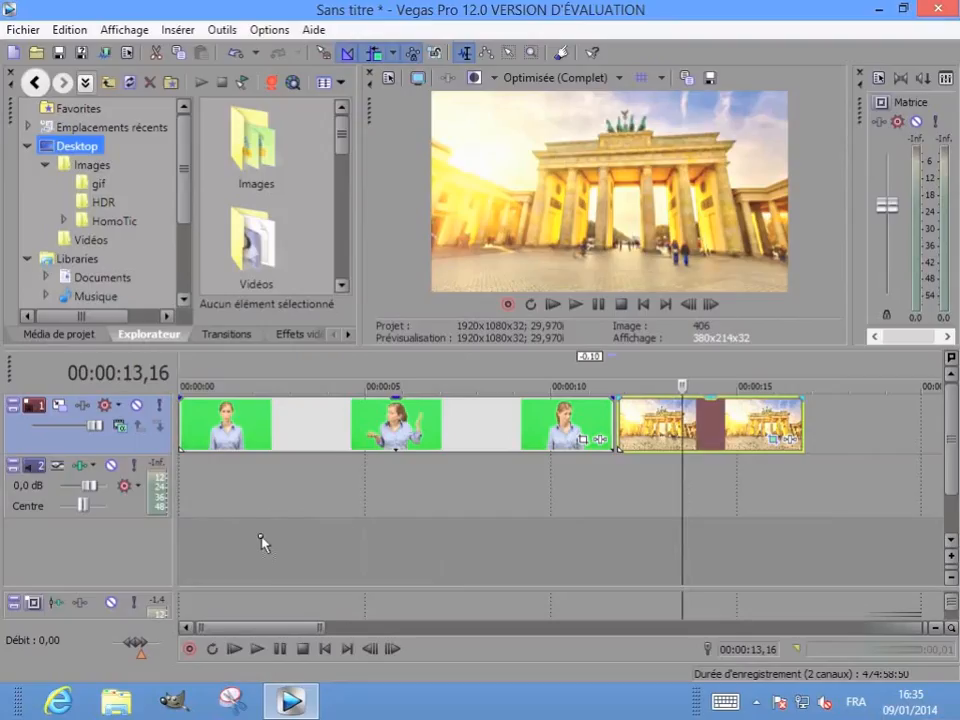
{"action": "left_click_drag", "start_coordinate": [691, 425], "coordinate": [253, 542]}
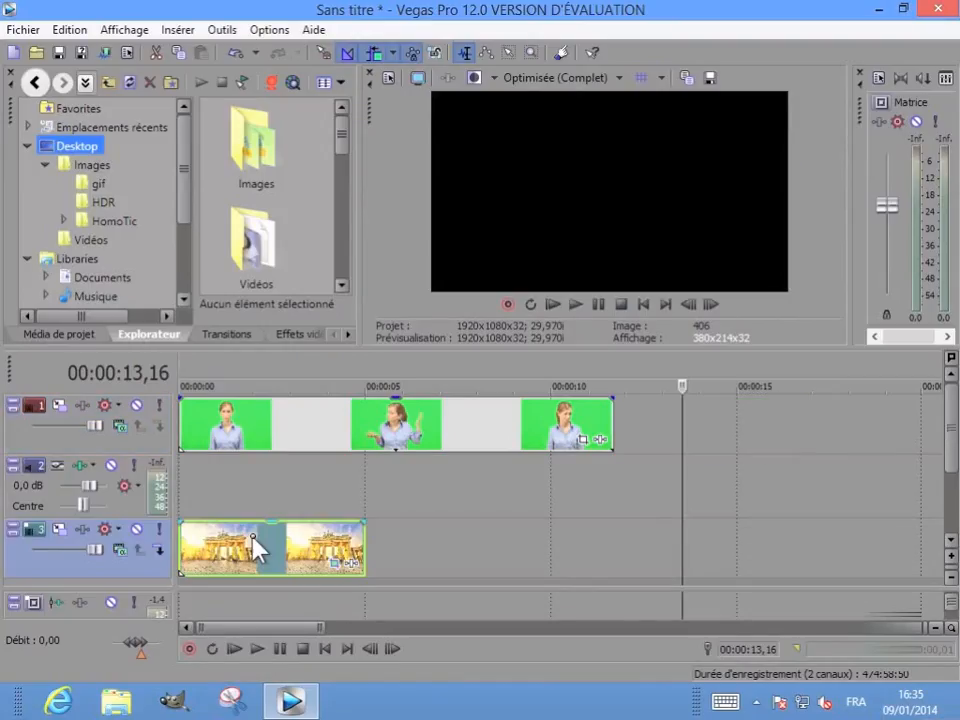
{"action": "left_click", "coordinate": [251, 386]}
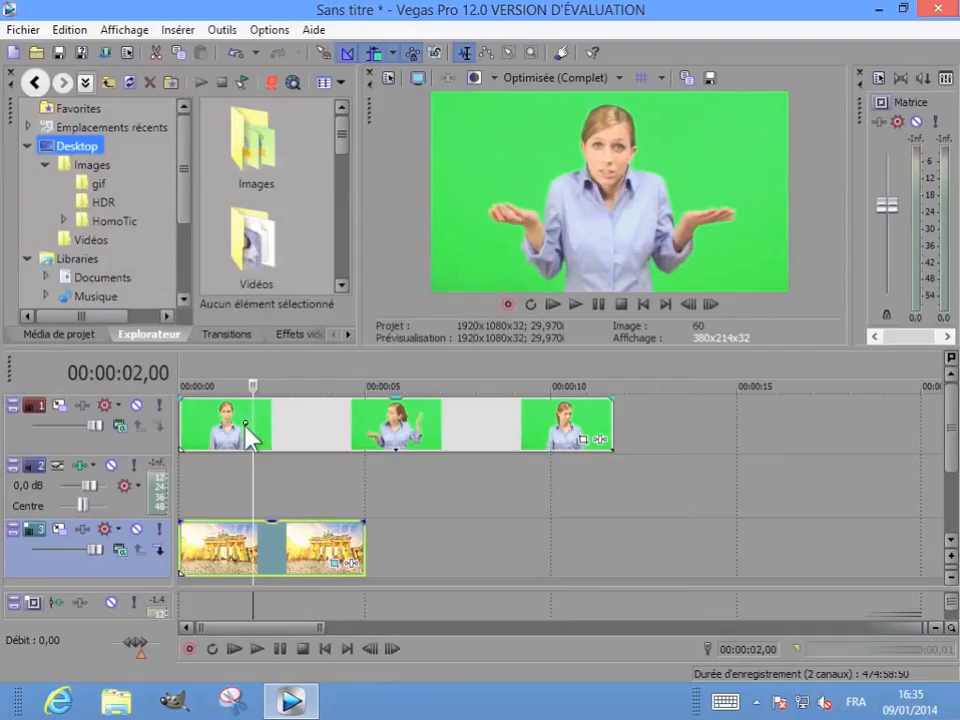
Extend the Brandenburg Gate image to about the end of the green-screen clip and delete the empty audio track.
{"action": "left_click", "coordinate": [276, 540]}
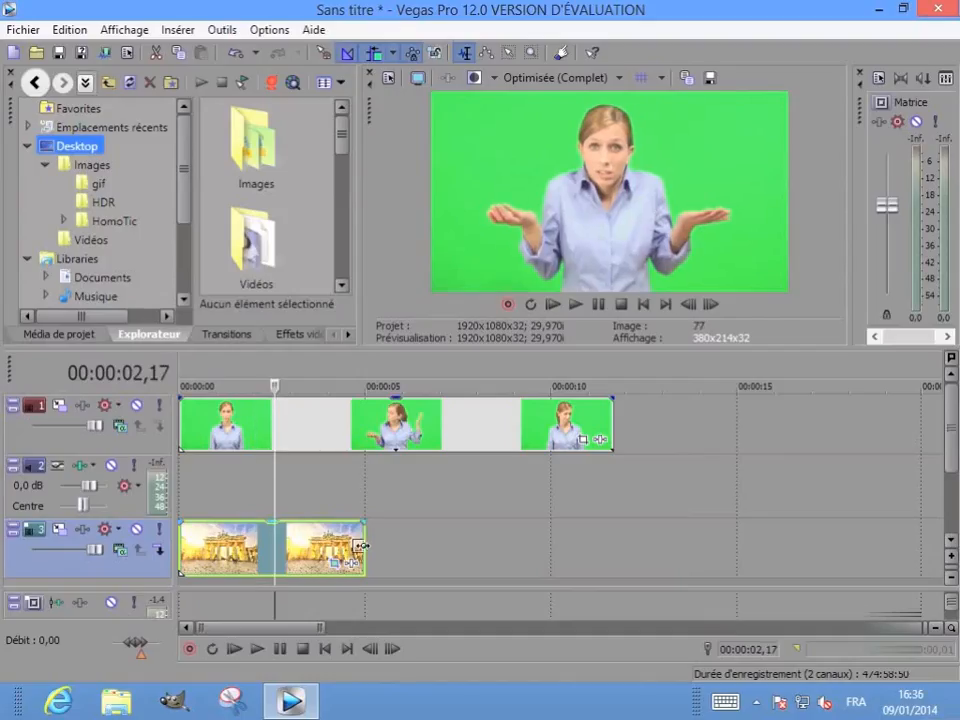
{"action": "left_click_drag", "start_coordinate": [360, 546], "coordinate": [617, 534]}
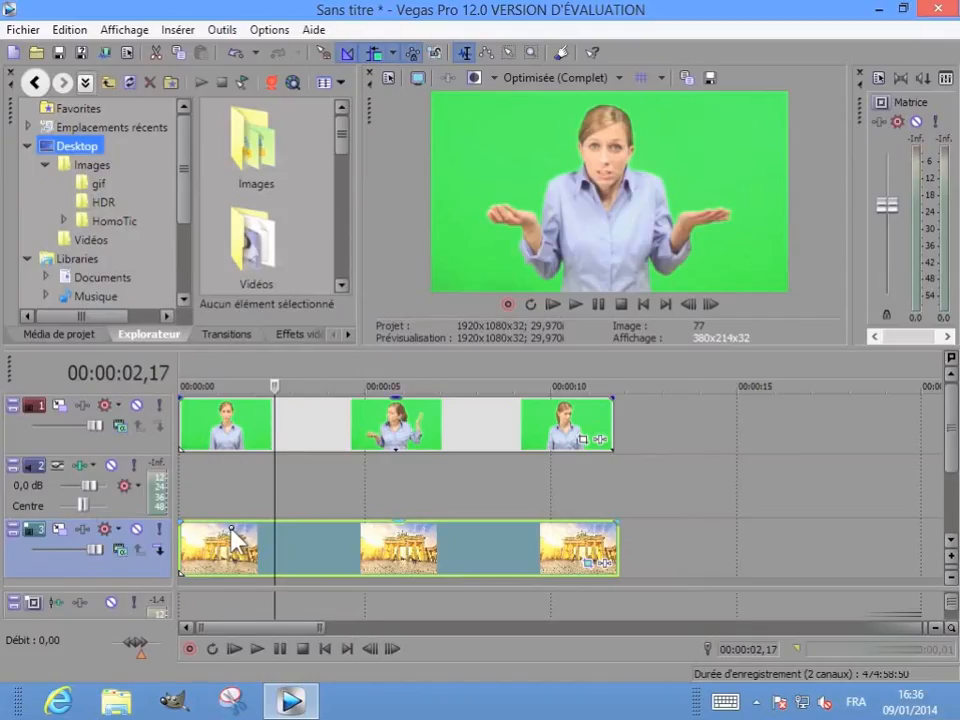
{"action": "right_click", "coordinate": [134, 508]}
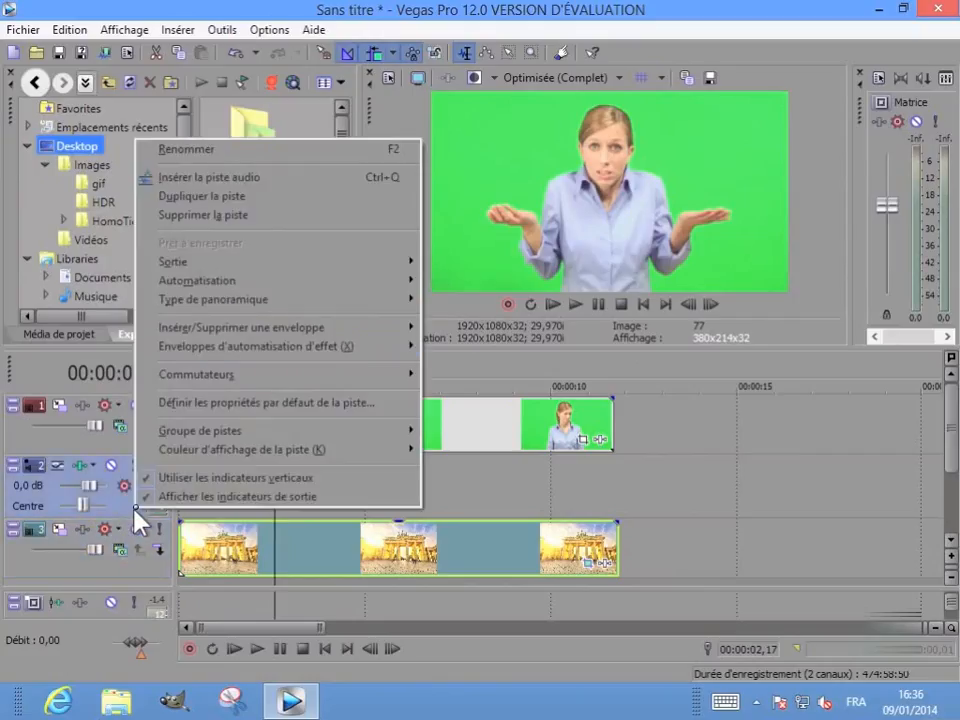
{"action": "left_click", "coordinate": [212, 217]}
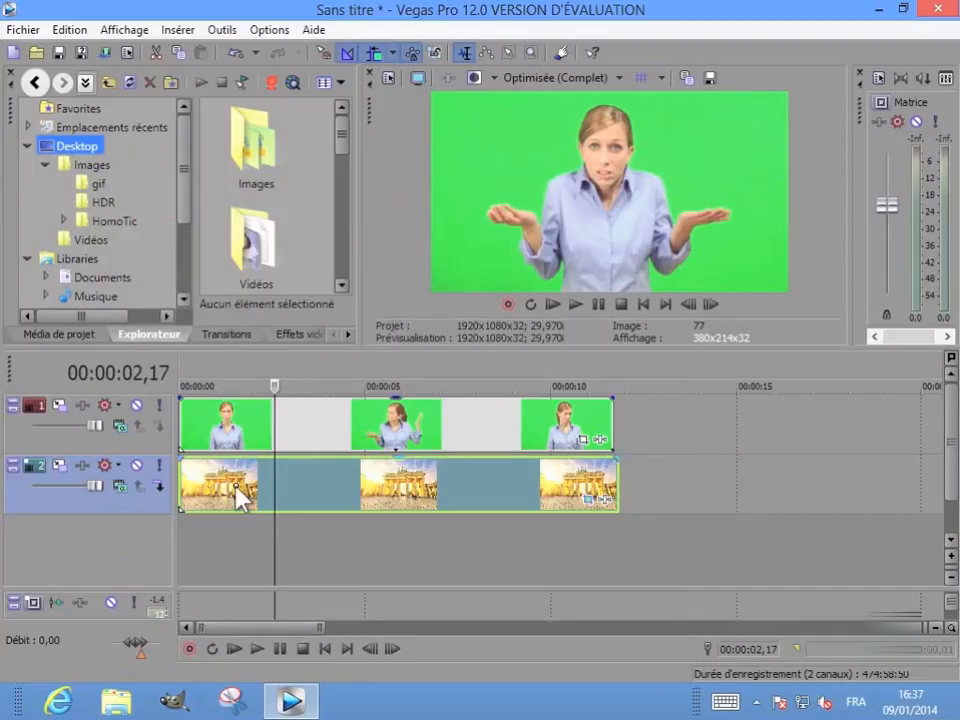
Add the Incrustation en chrominance Sony (chroma key) effect to the green-screen clip.
{"action": "left_click", "coordinate": [428, 433]}
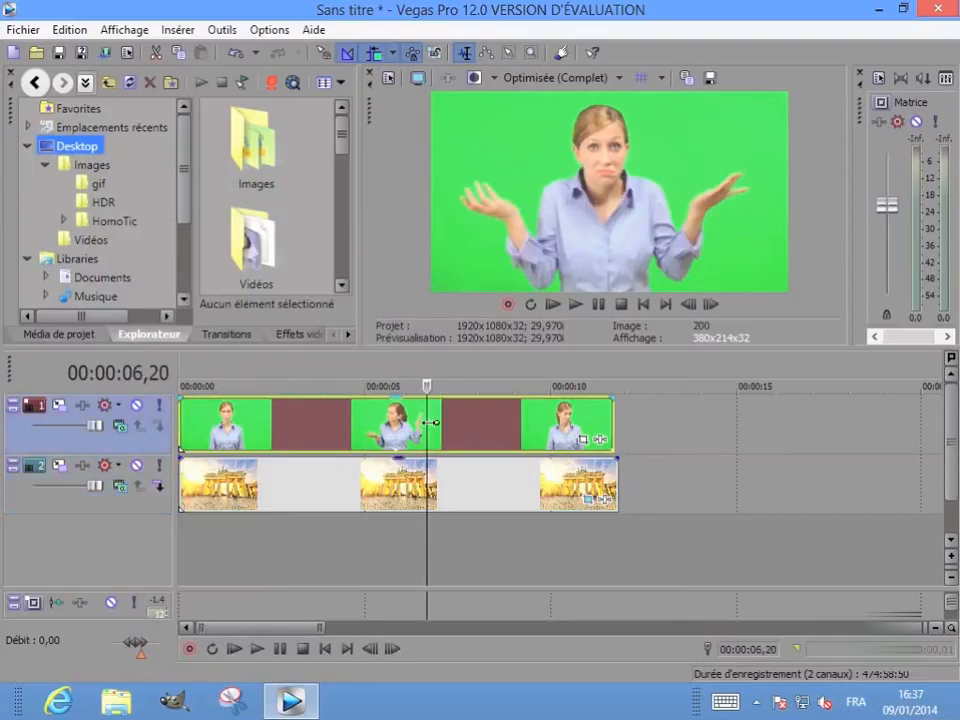
{"action": "left_click", "coordinate": [601, 442]}
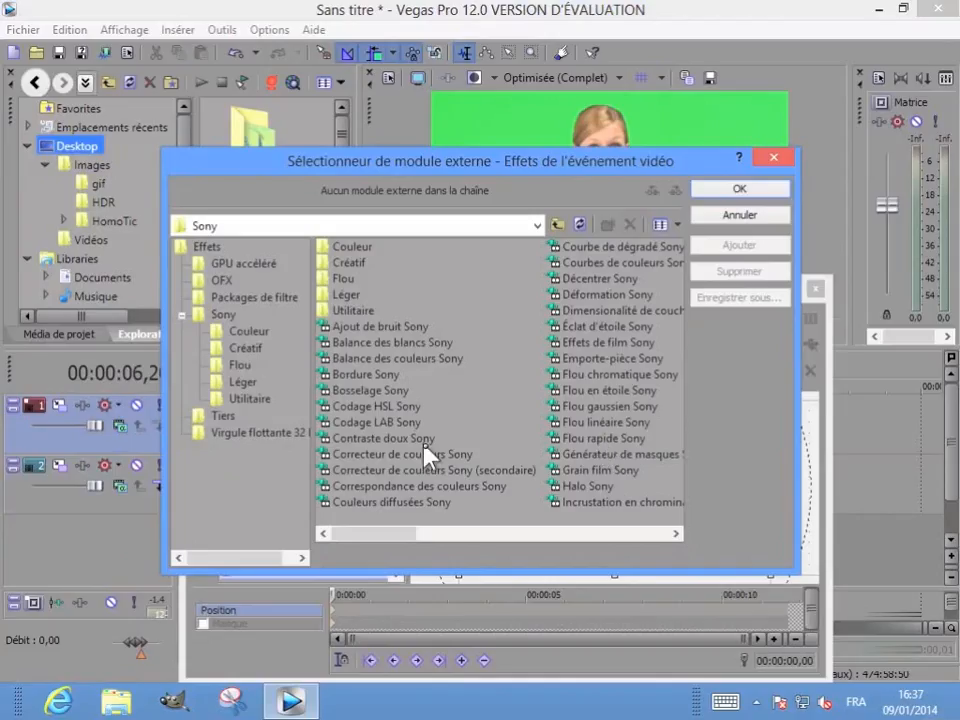
{"action": "left_click", "coordinate": [441, 502]}
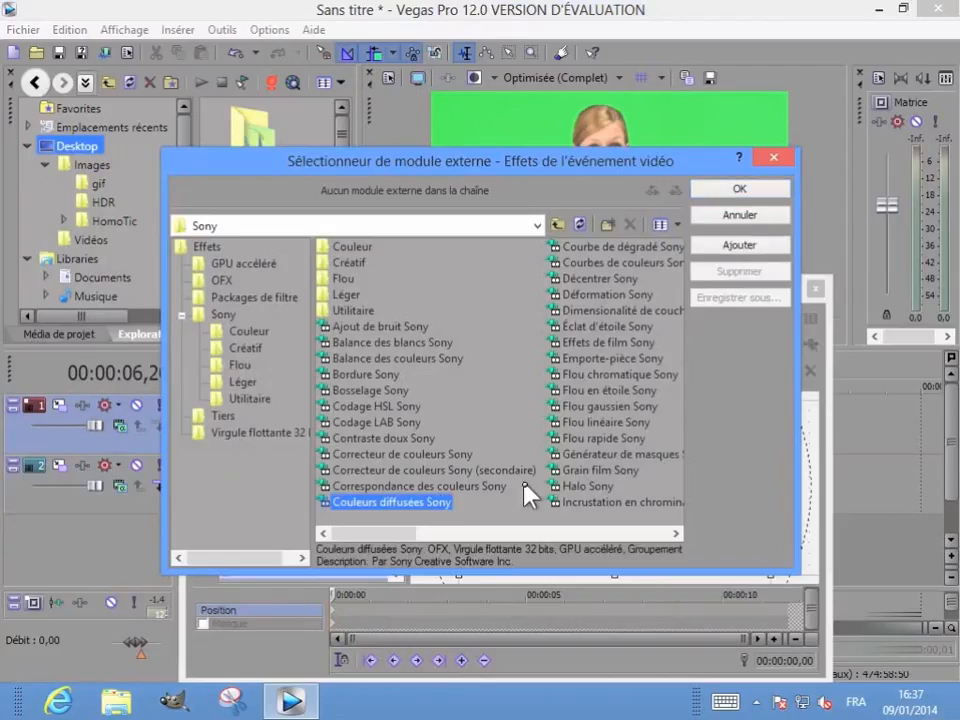
{"action": "left_click", "coordinate": [602, 504]}
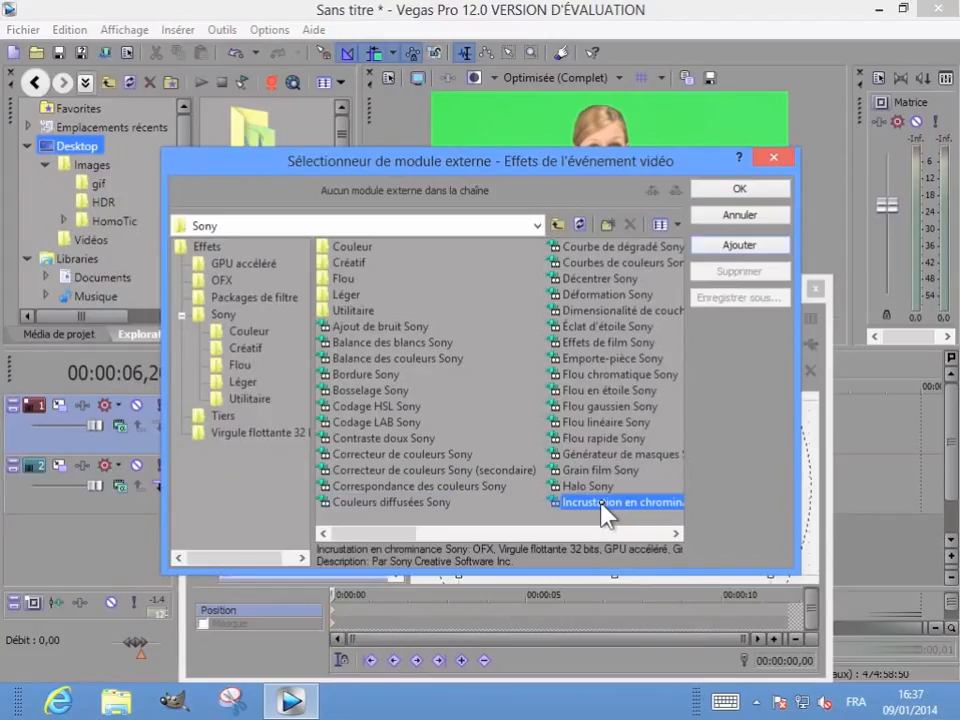
{"action": "left_click", "coordinate": [738, 195]}
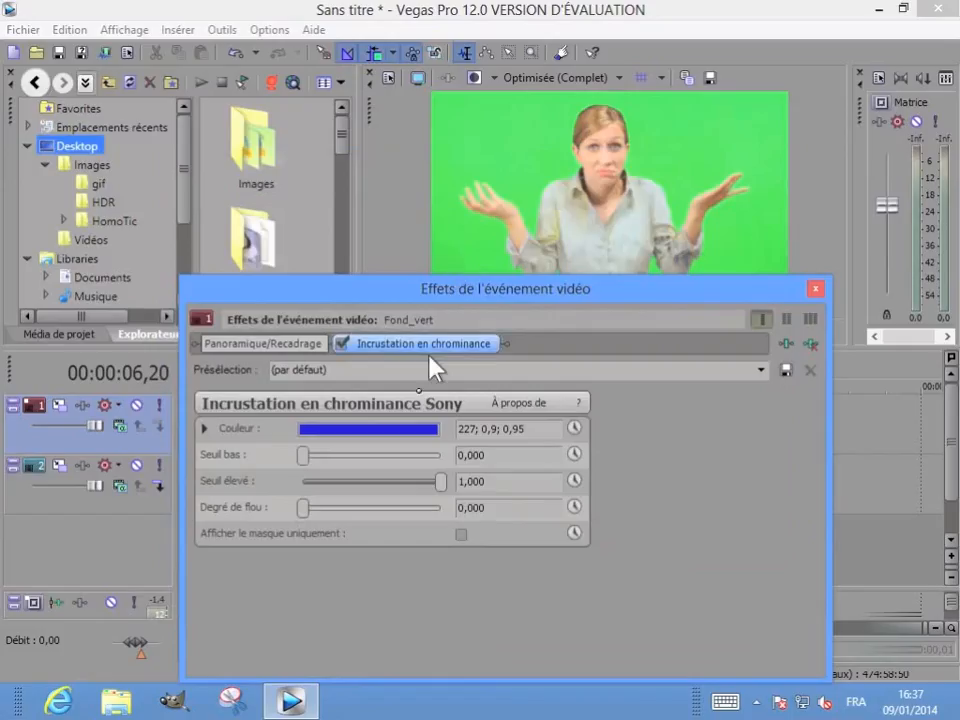
Try a green key colour by shifting its hue to 127, and return it to blue at hue 233.
{"action": "left_click", "coordinate": [401, 438]}
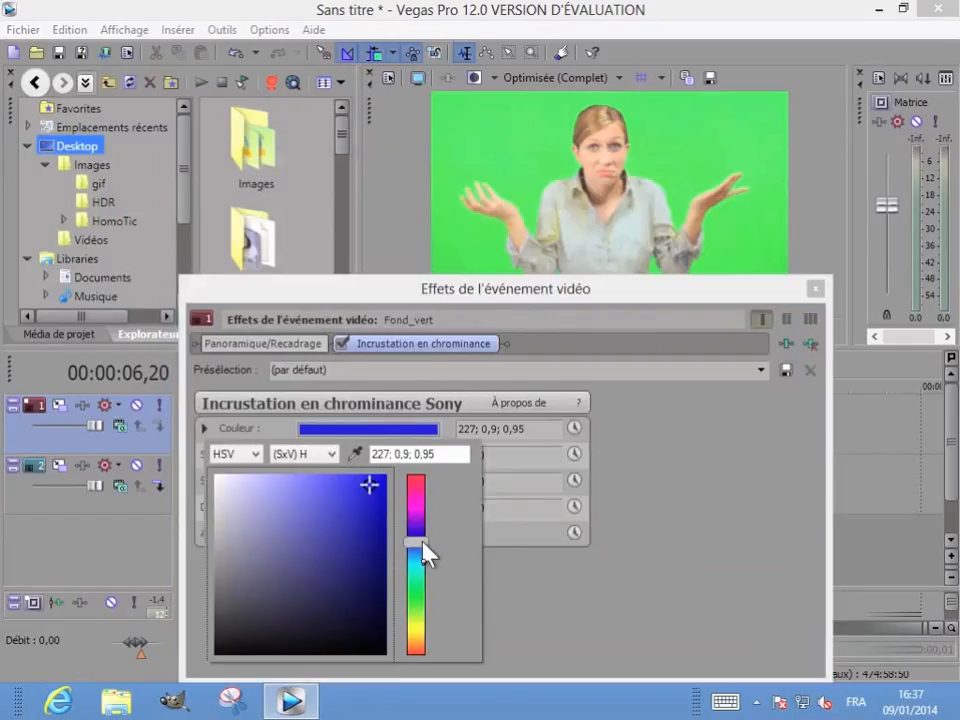
{"action": "left_click", "coordinate": [417, 589]}
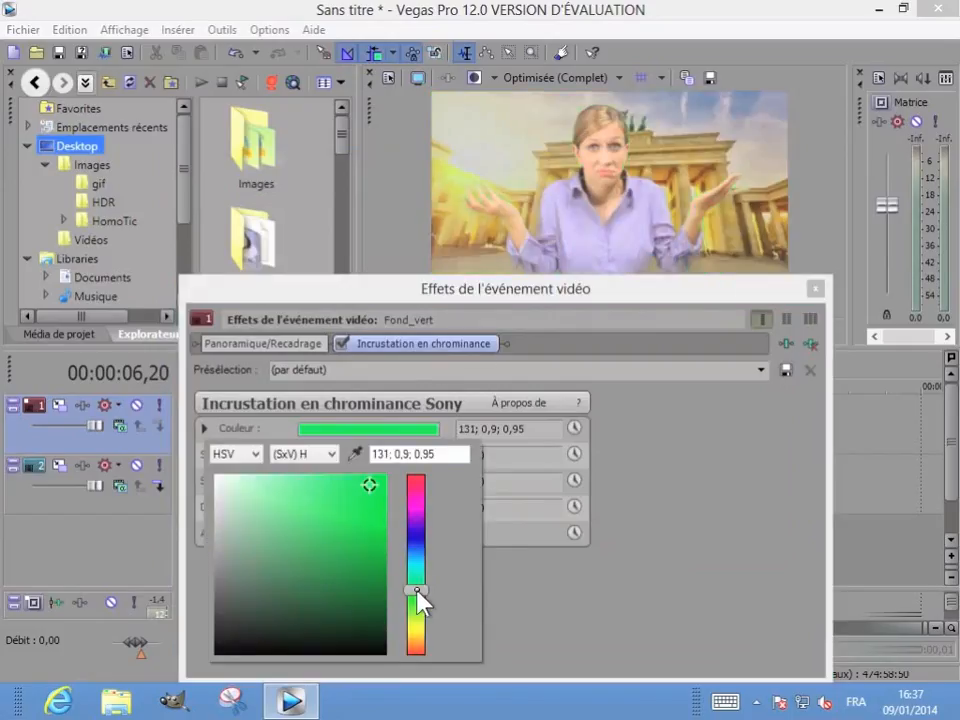
{"action": "left_click_drag", "start_coordinate": [417, 590], "coordinate": [418, 595]}
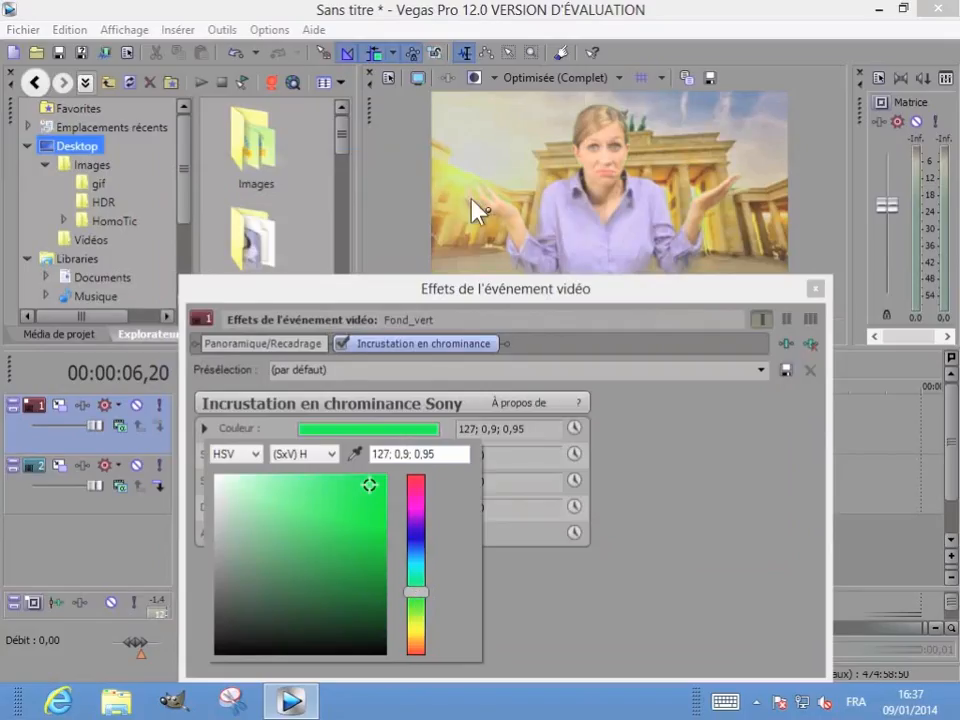
{"action": "left_click", "coordinate": [415, 538]}
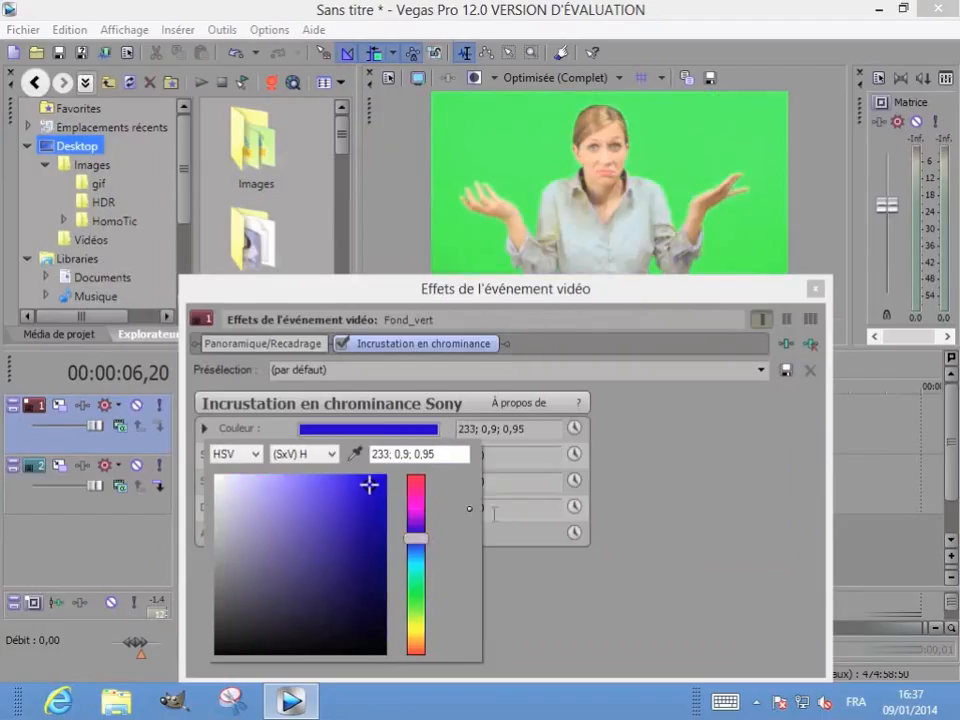
Sample the green background in the video preview as the chroma key colour.
{"action": "left_click", "coordinate": [355, 456]}
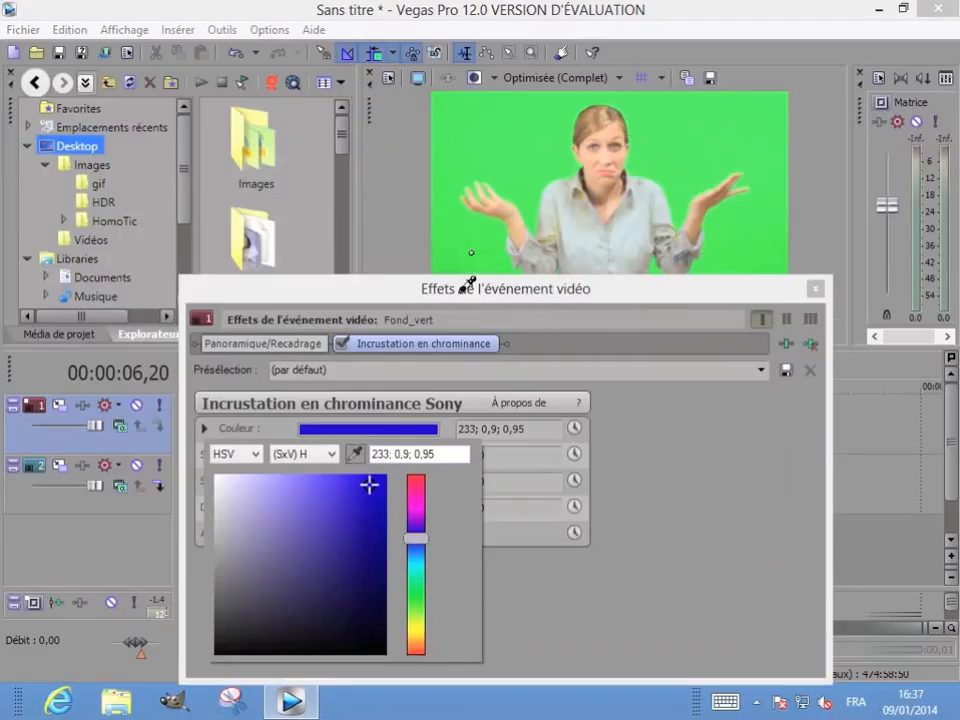
{"action": "left_click", "coordinate": [522, 154]}
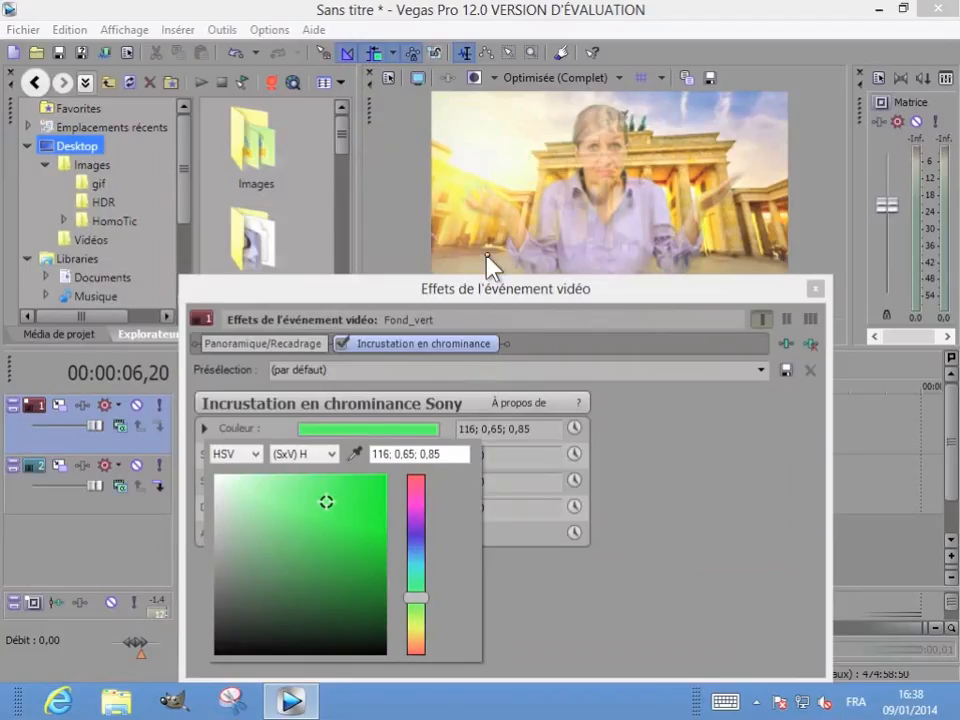
{"action": "left_click", "coordinate": [660, 520]}
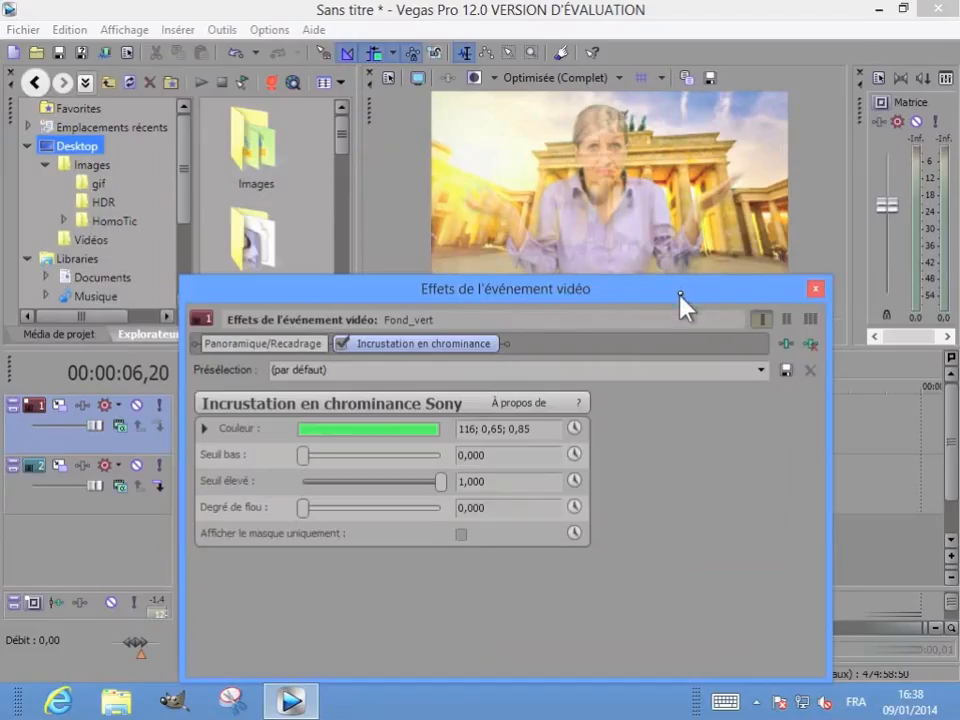
Set the chroma key's high threshold (Seuil élevé) to 0,667, with the low threshold and blur amount at 0,000.
{"action": "left_click_drag", "start_coordinate": [681, 292], "coordinate": [679, 342]}
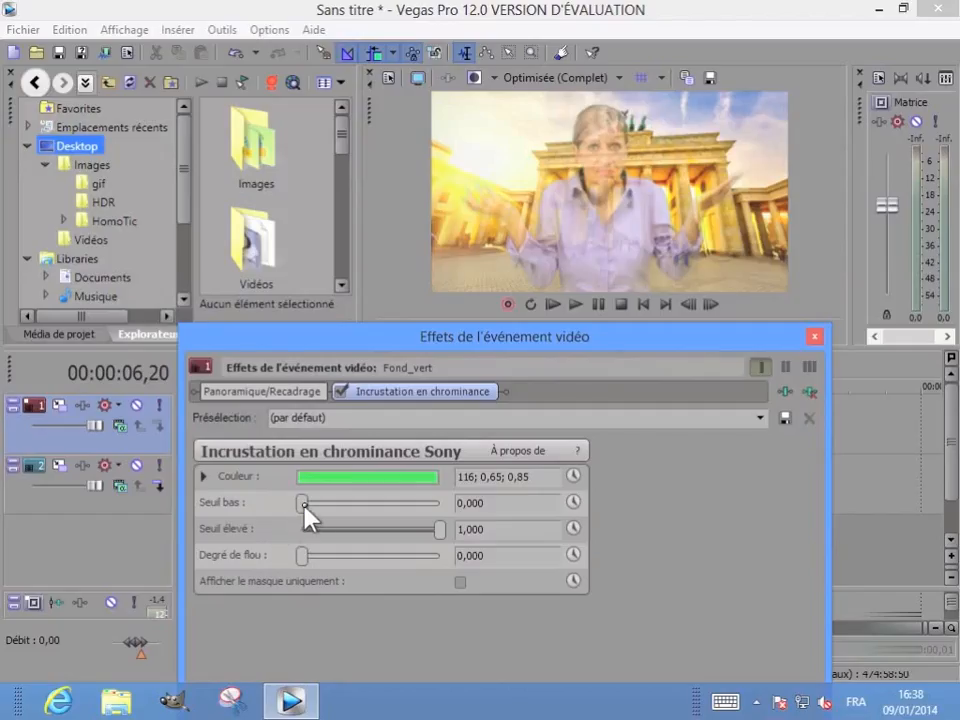
{"action": "mouse_move", "coordinate": [304, 506]}
{"action": "left_mouse_down"}
{"action": "mouse_move", "coordinate": [313, 504]}
{"action": "mouse_move", "coordinate": [282, 503]}
{"action": "mouse_move", "coordinate": [362, 516]}
{"action": "mouse_move", "coordinate": [410, 510]}
{"action": "mouse_move", "coordinate": [294, 512]}
{"action": "left_mouse_up"}
{"action": "left_click_drag", "start_coordinate": [443, 529], "coordinate": [356, 530]}
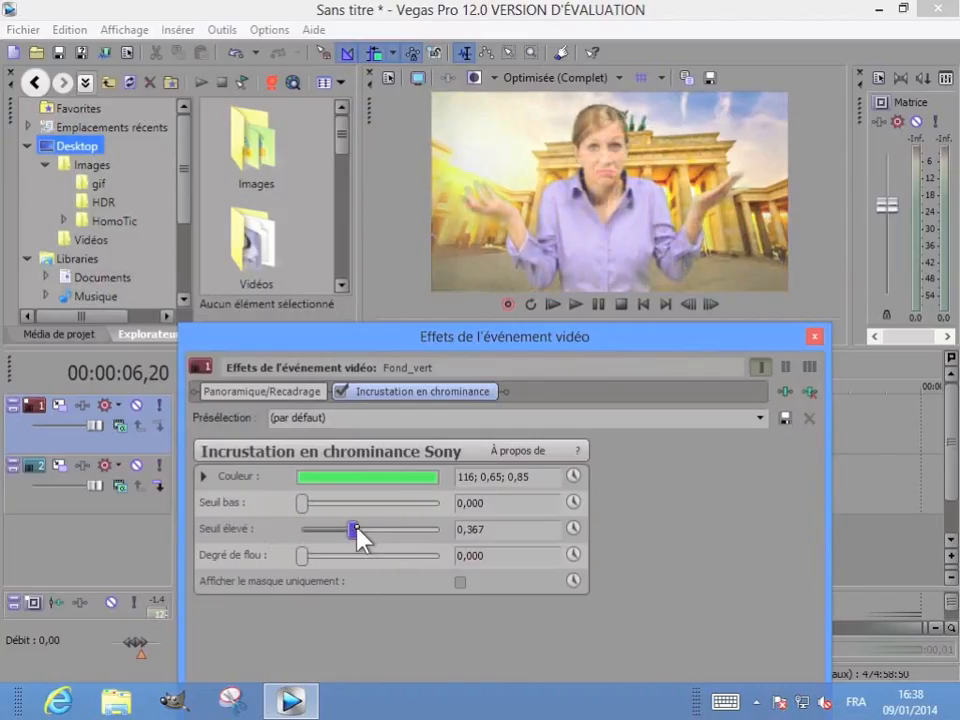
{"action": "left_click_drag", "start_coordinate": [356, 527], "coordinate": [398, 527]}
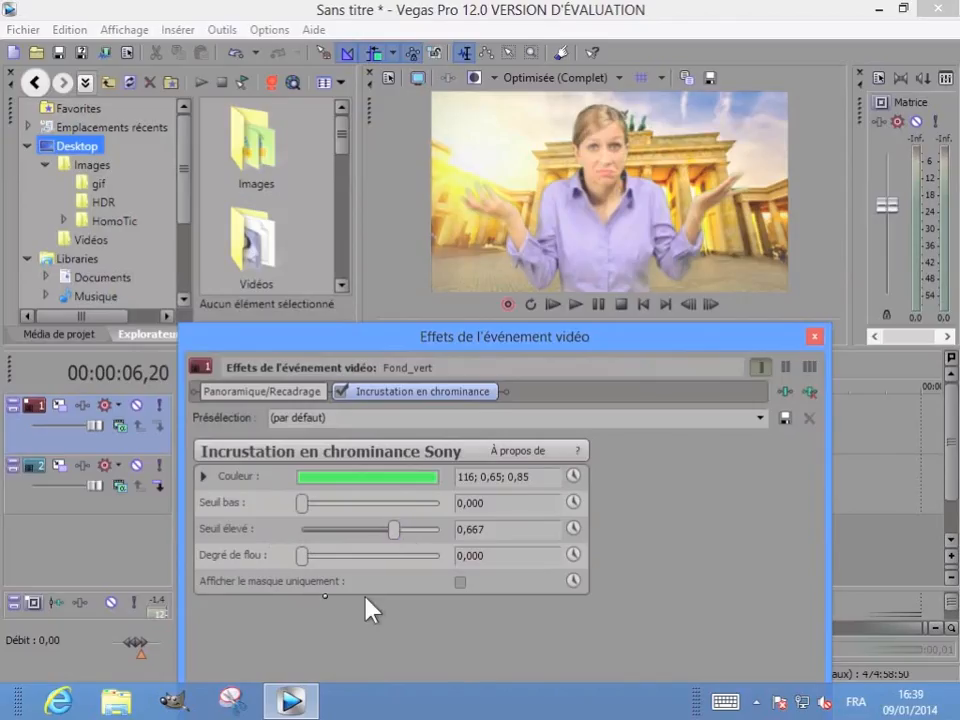
{"action": "mouse_move", "coordinate": [302, 560]}
{"action": "left_mouse_down"}
{"action": "mouse_move", "coordinate": [336, 572]}
{"action": "mouse_move", "coordinate": [433, 570]}
{"action": "mouse_move", "coordinate": [296, 566]}
{"action": "left_mouse_up"}
Close the effect settings and play the keyed composite from the beginning of the timeline.
{"action": "left_click", "coordinate": [815, 337]}
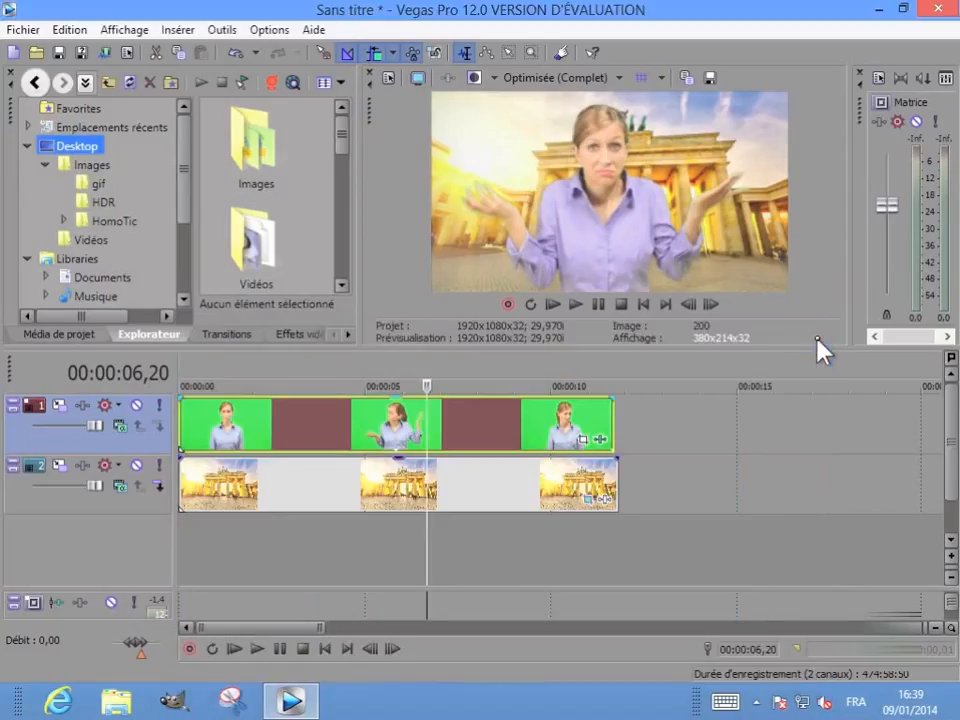
{"action": "left_click", "coordinate": [185, 366]}
{"action": "key", "text": "space"}
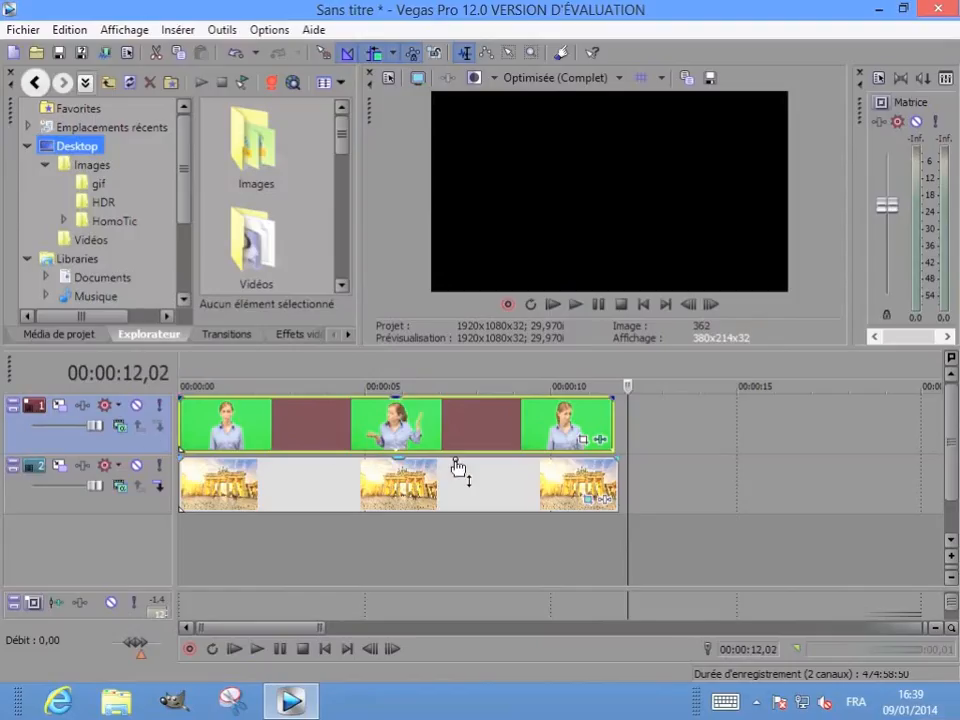
Remove the chroma key effect from the green-screen clip and place the playhead at 00:00:08,20.
{"action": "left_click", "coordinate": [601, 442]}
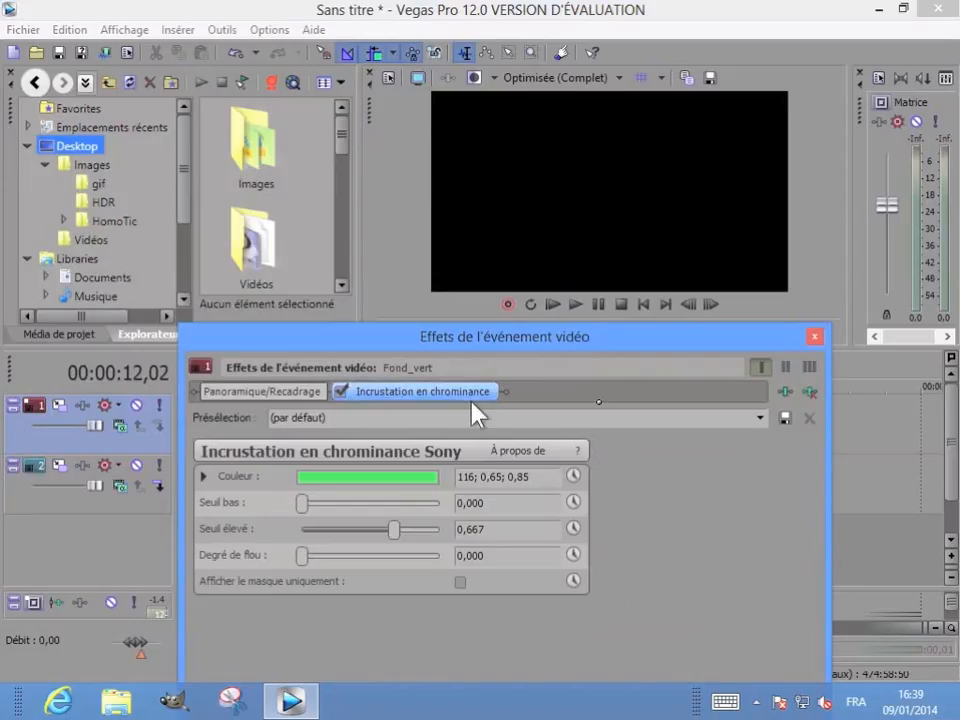
{"action": "left_click", "coordinate": [811, 392]}
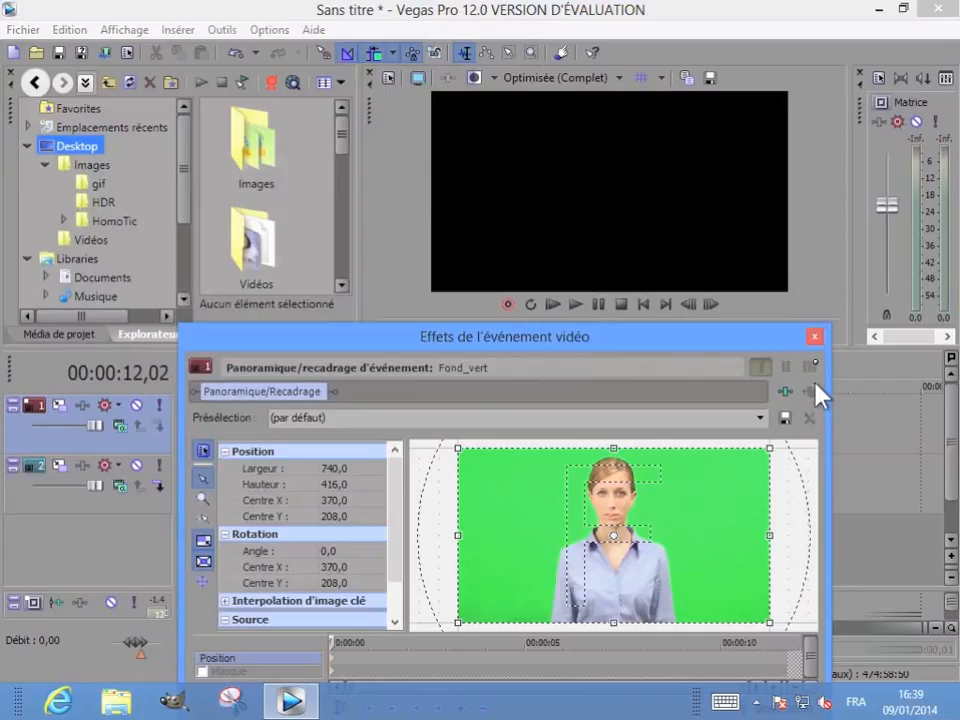
{"action": "left_click", "coordinate": [815, 339]}
{"action": "left_click", "coordinate": [502, 363]}
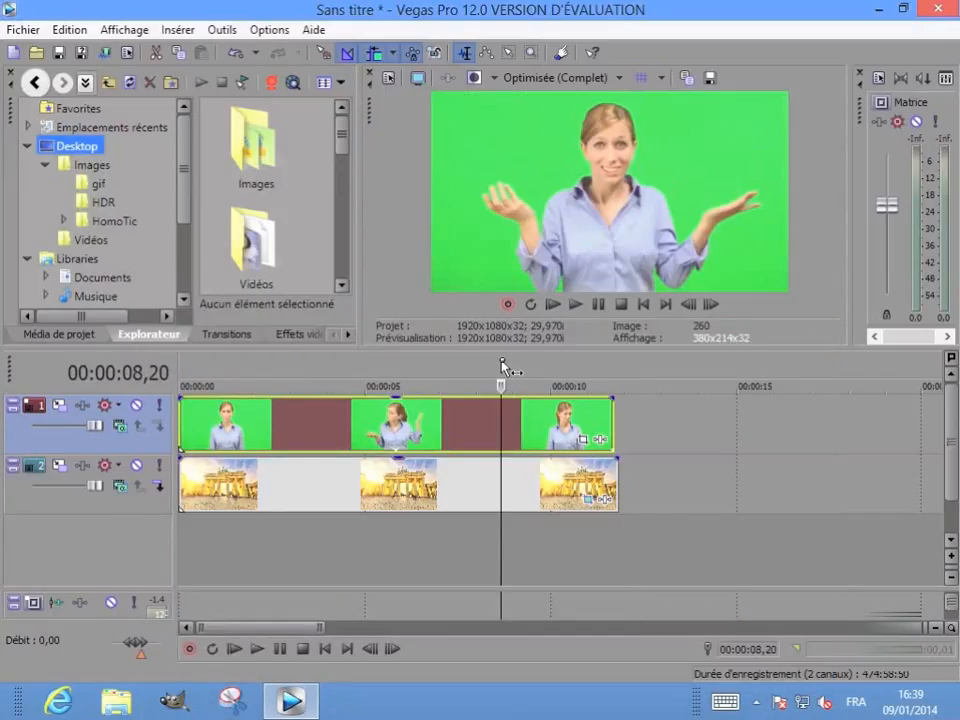